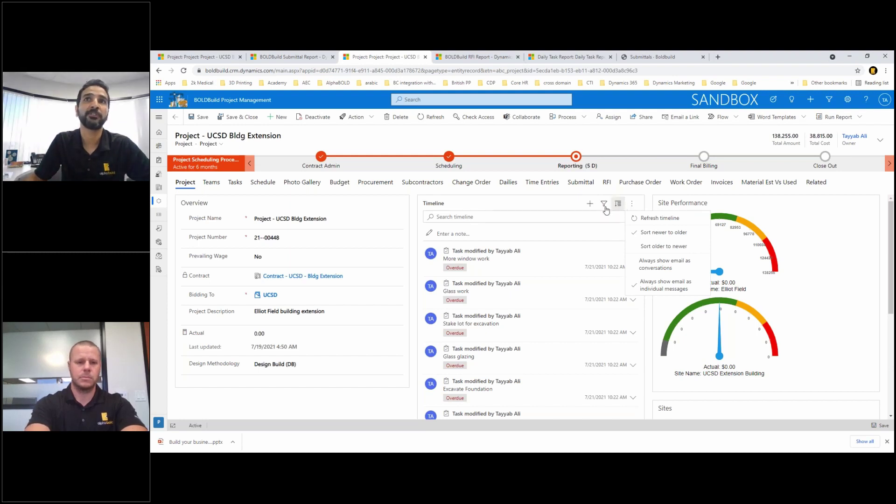
Review the activity types that can be added to the project's timeline, along with its task entries and the sites list.
click(590, 205)
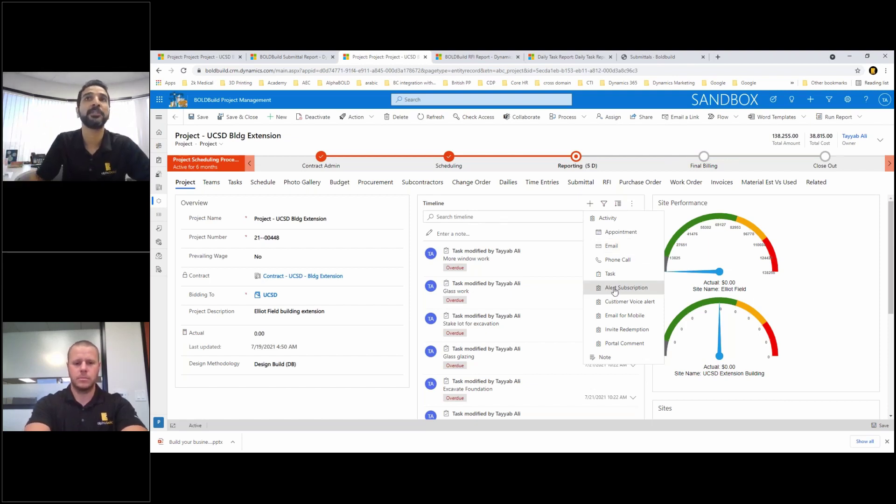
click(563, 197)
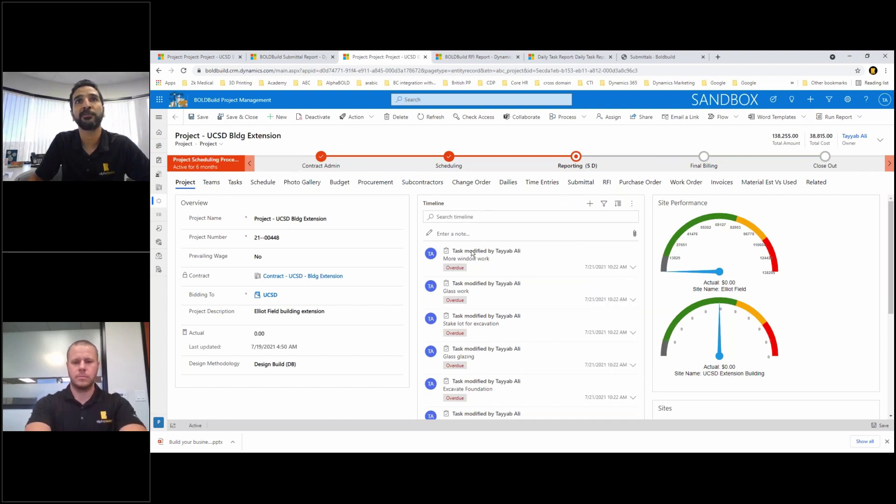
scroll(474, 254, down, 3)
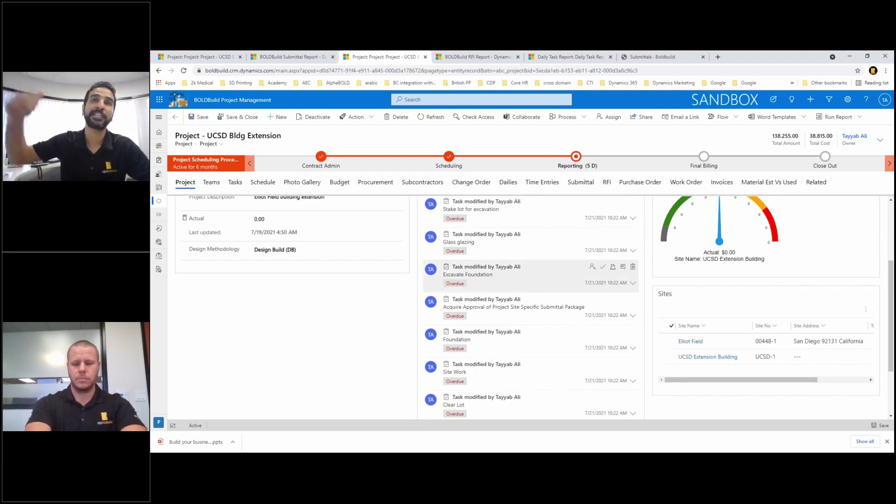
scroll(495, 282, up, 2)
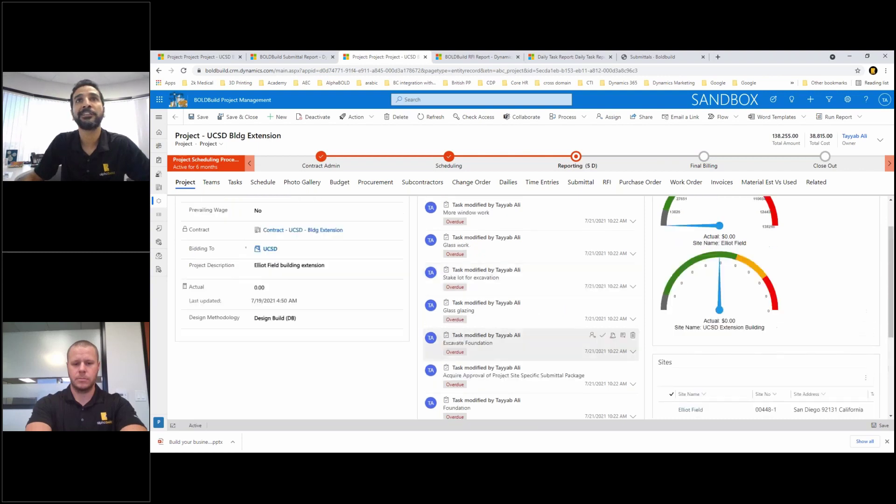
scroll(511, 257, up, 2)
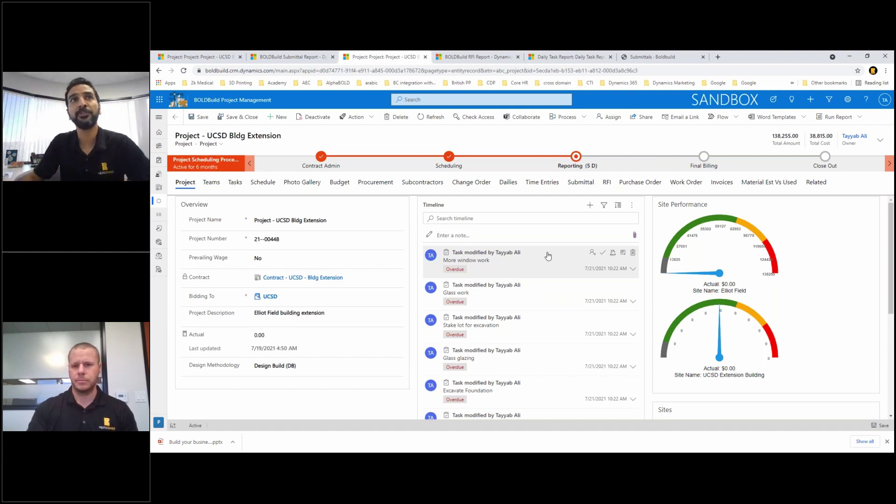
Check the project's connected Microsoft Teams channels and switch to the UCSD General channel in Teams, showing its conversation beside the record.
click(514, 117)
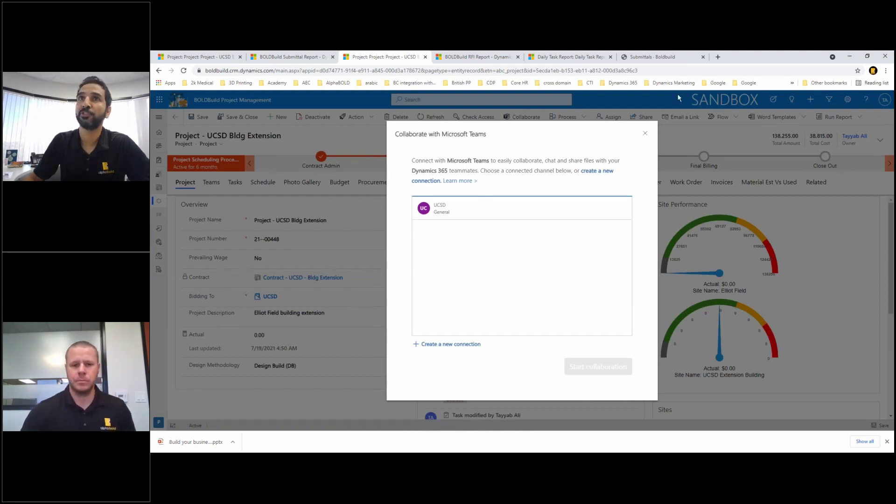
click(651, 136)
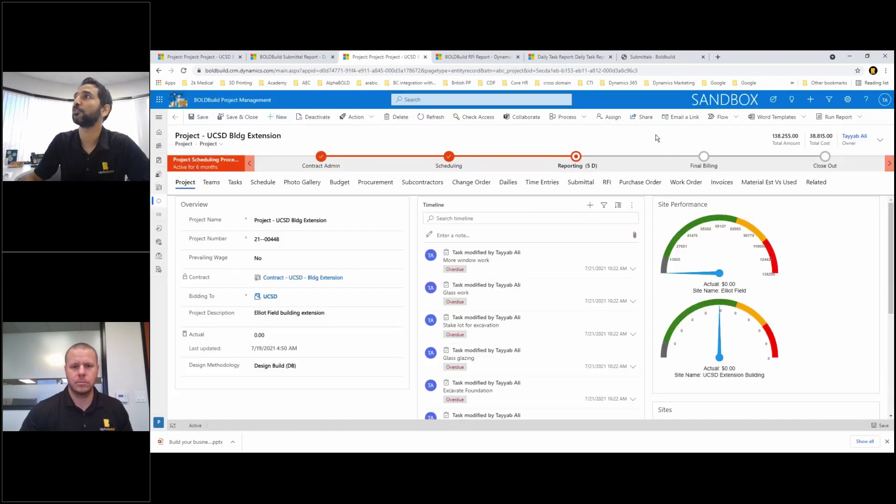
double_click(613, 124)
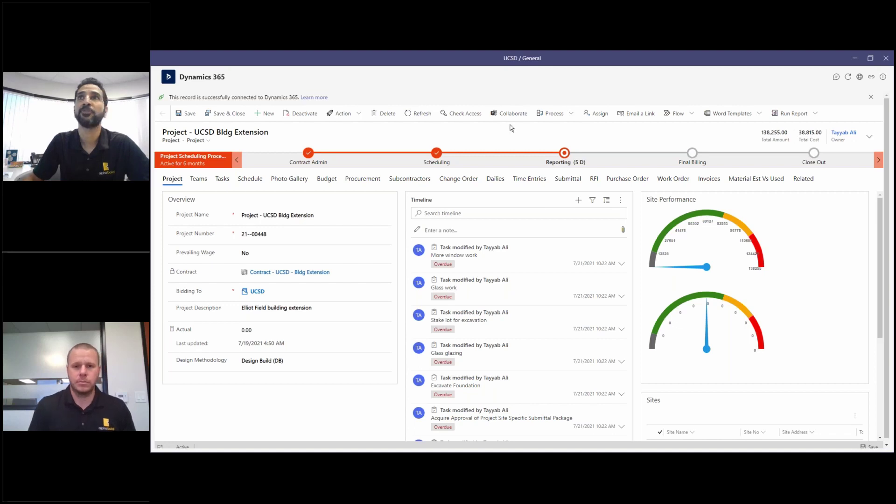
click(836, 77)
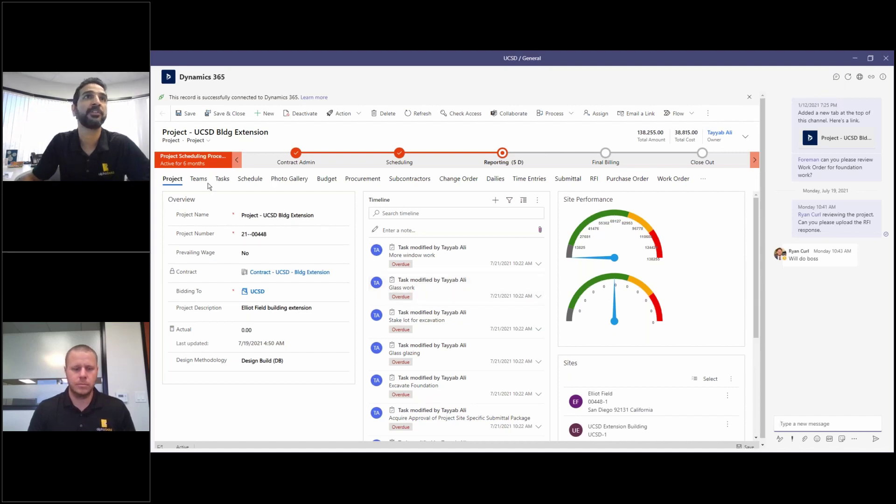
View the project's Schedule inside the Teams channel.
click(250, 179)
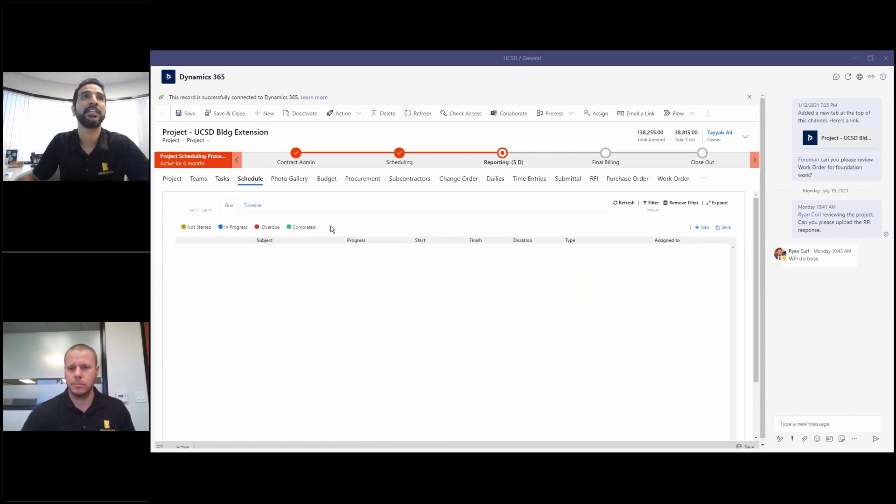
scroll(335, 327, down, 1)
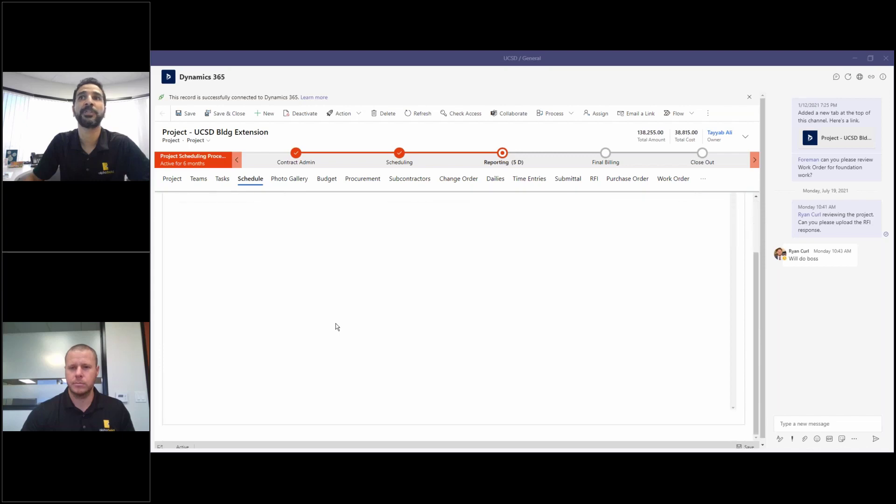
scroll(336, 327, up, 1)
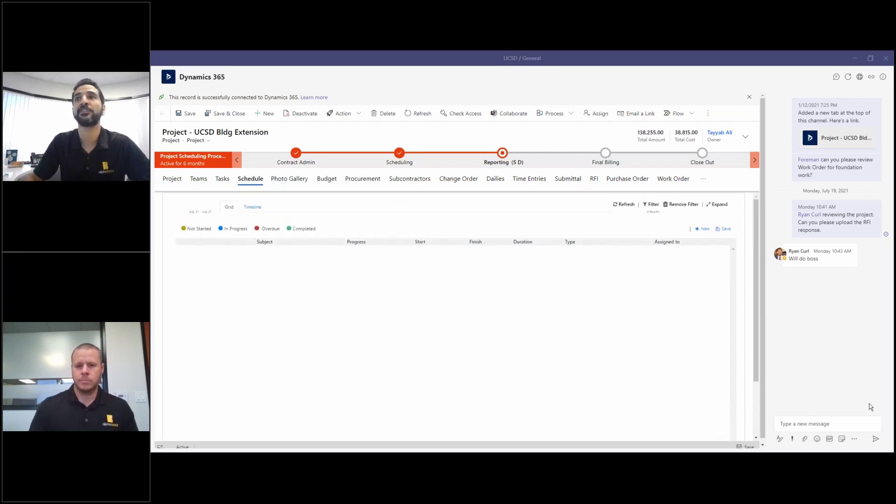
With the project's Tasks displayed, send a channel message mentioning the colleague and asking "whats up with Window work?".
click(837, 425)
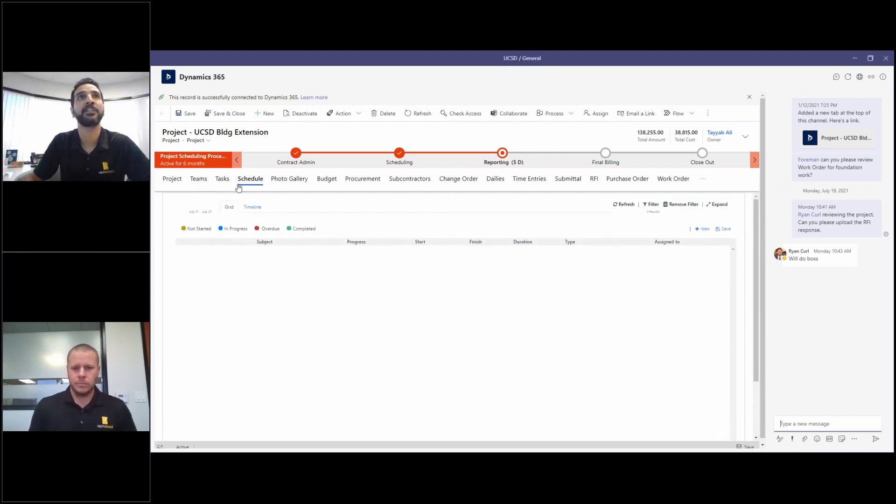
click(222, 179)
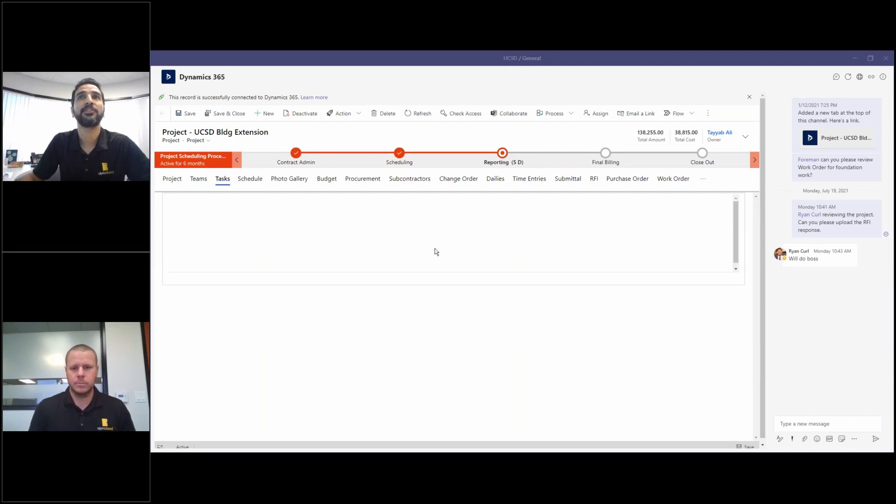
click(793, 423)
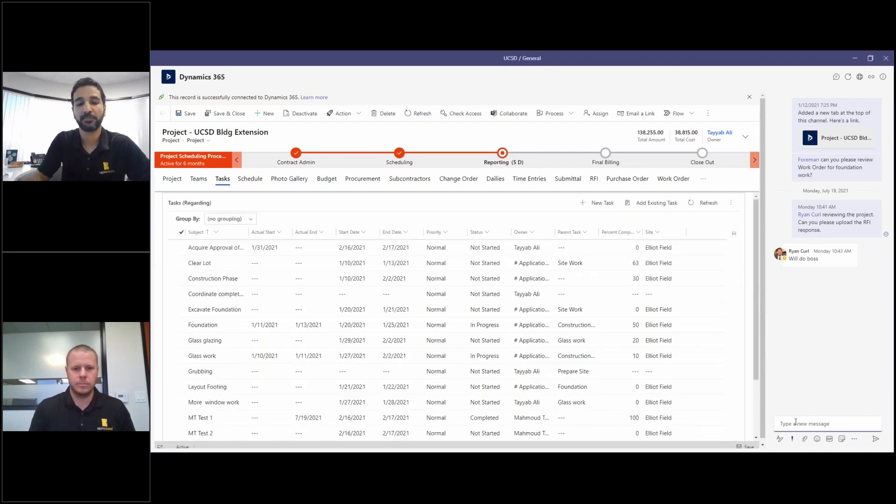
text(@Ryan)
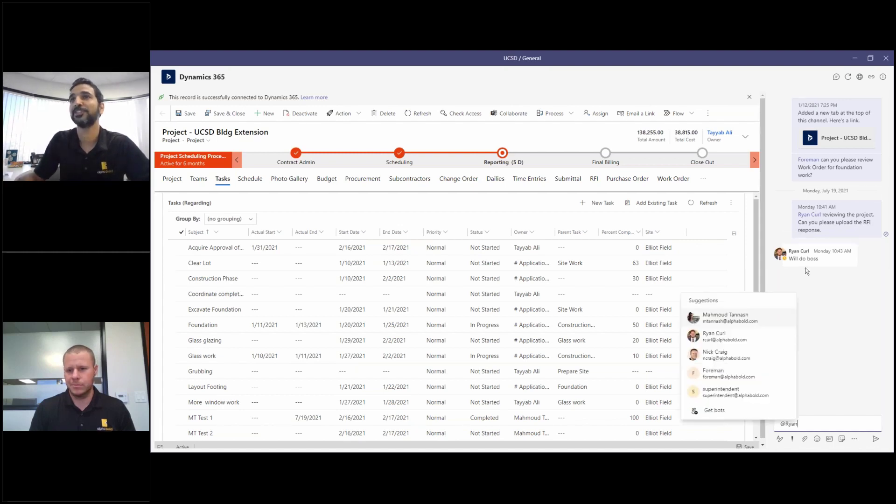
click(736, 336)
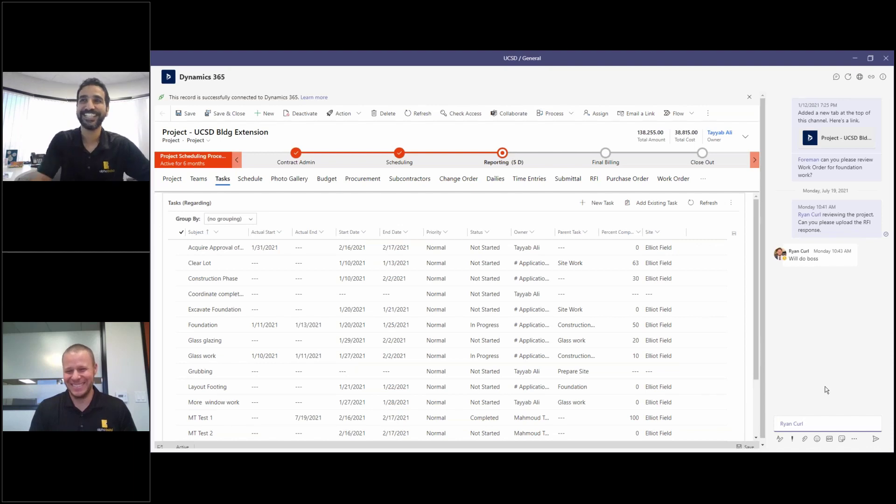
text(whats up with )
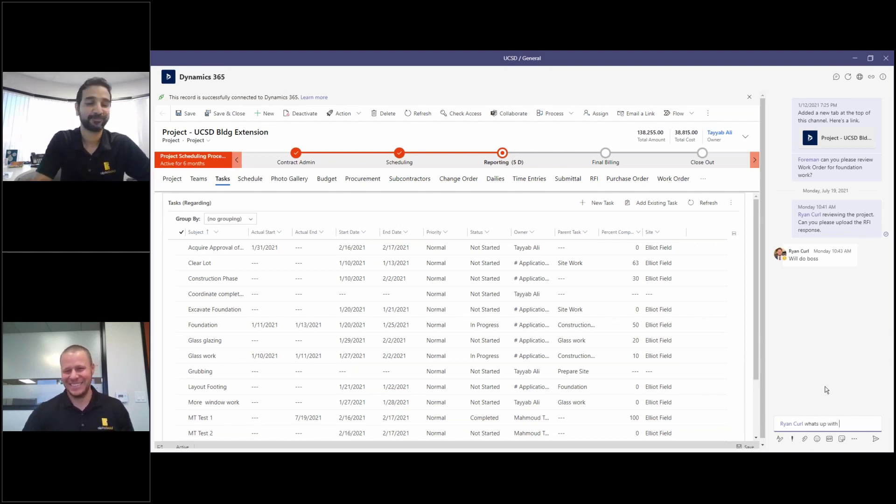
text(Window work?)
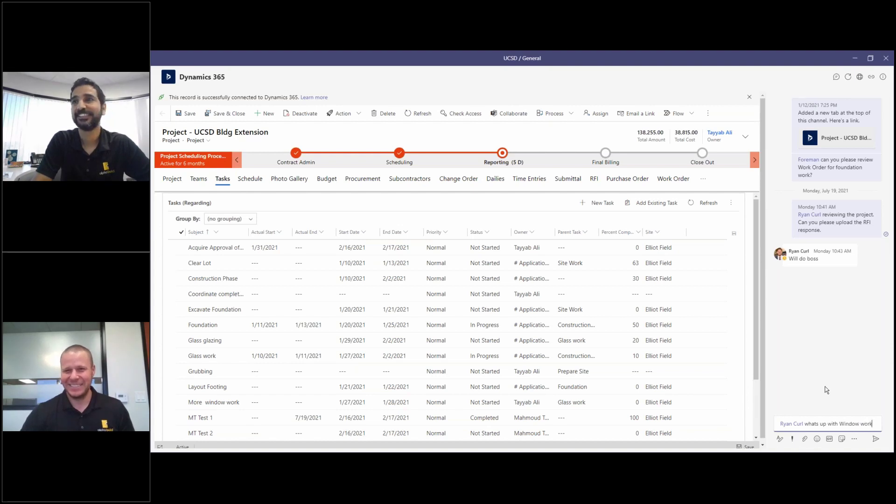
click(876, 439)
View the project's Dailies and Time Entries in Teams and return to the main project overview.
mouse_move(784, 261)
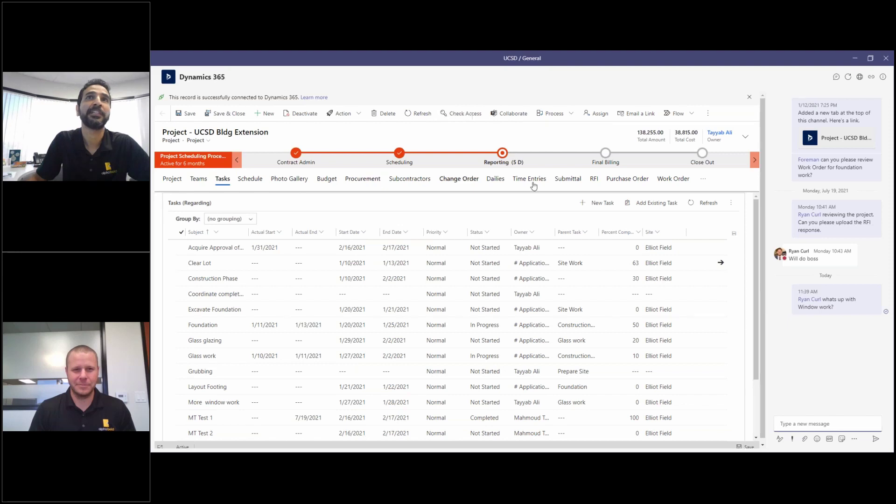
click(495, 181)
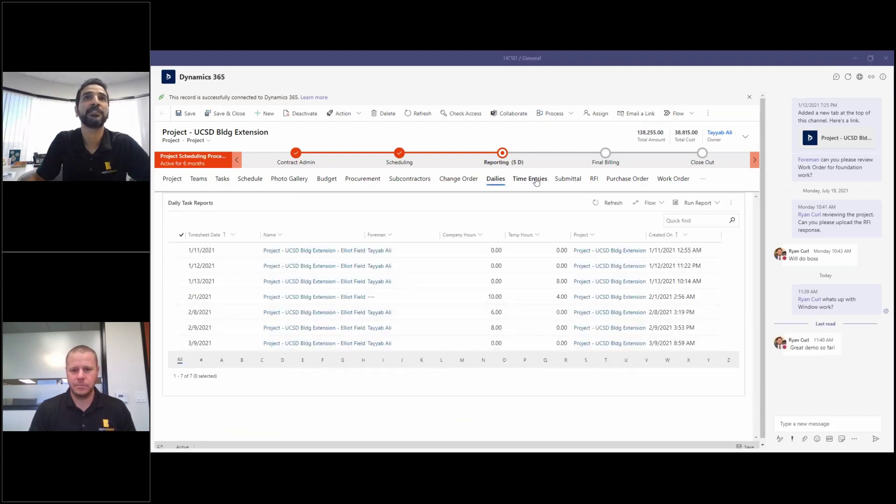
click(536, 181)
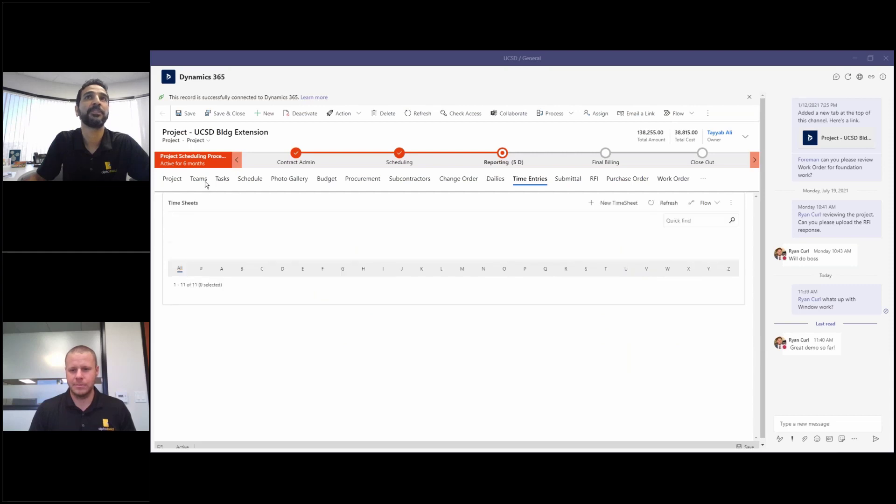
click(172, 179)
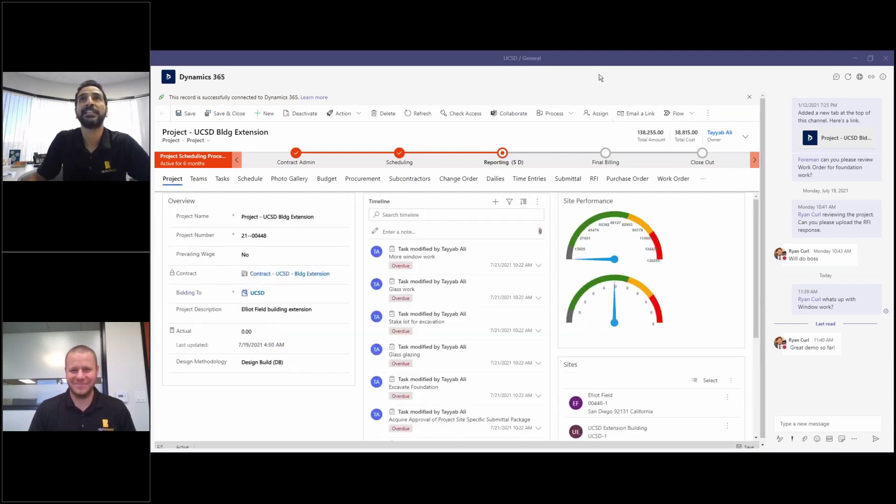
Switch back to the project record in the browser and open its related Office 365 Groups page.
key(alt+Tab)
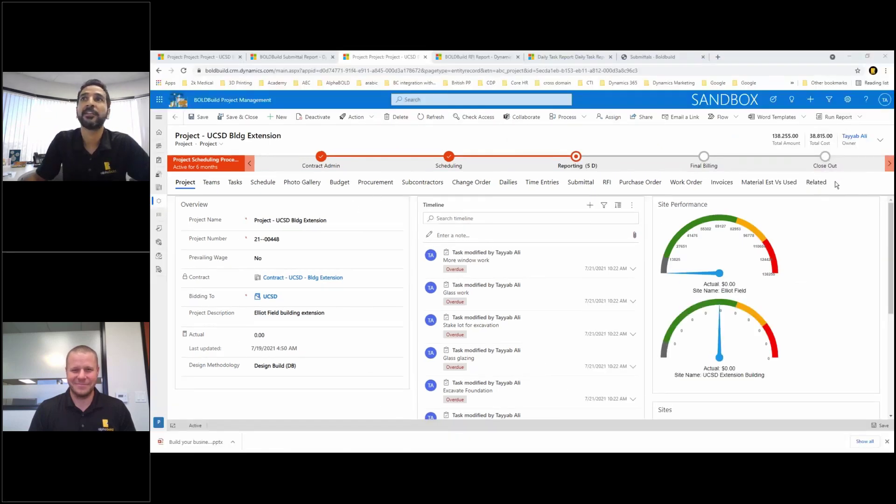
click(812, 184)
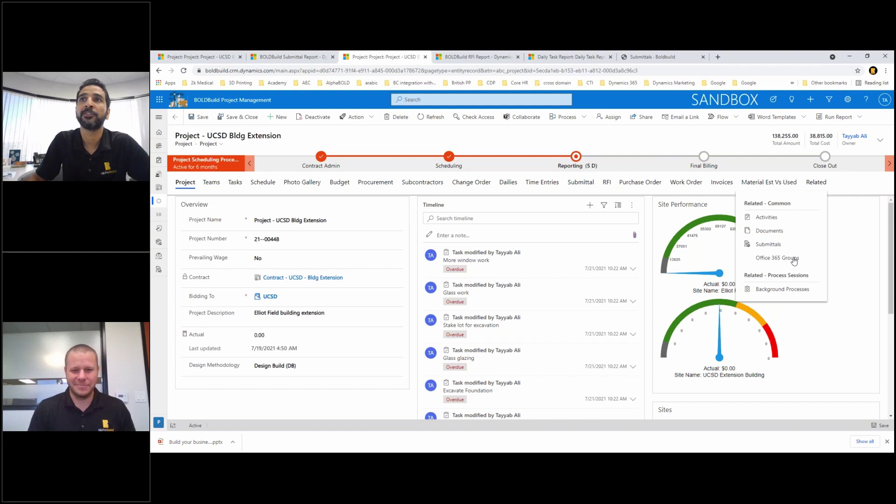
click(794, 260)
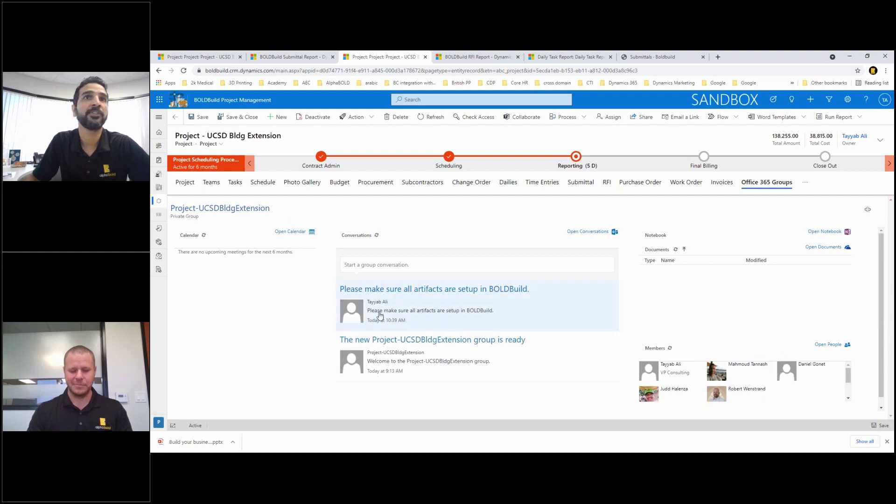
Start a group conversation with the message "We need to work harder!" and send it.
click(379, 265)
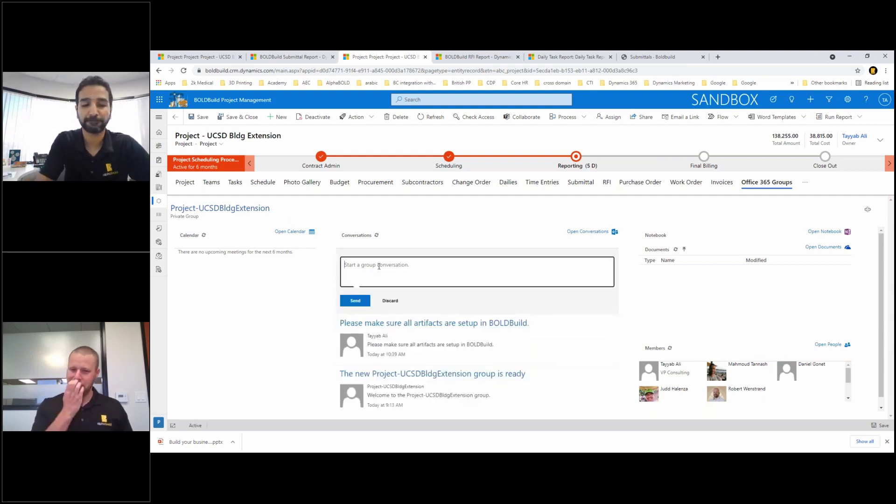
text(Wel)
key(BackSpace)
key(BackSpace)
key(BackSpace)
text(We)
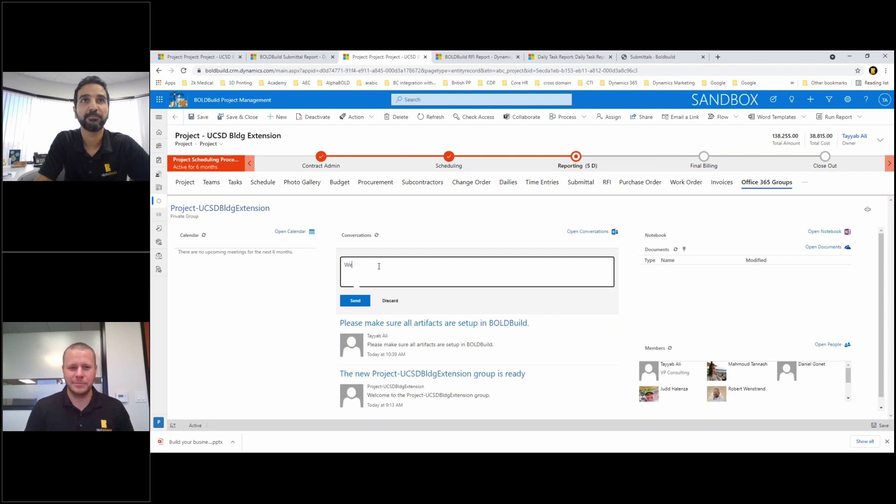
text( need to work )
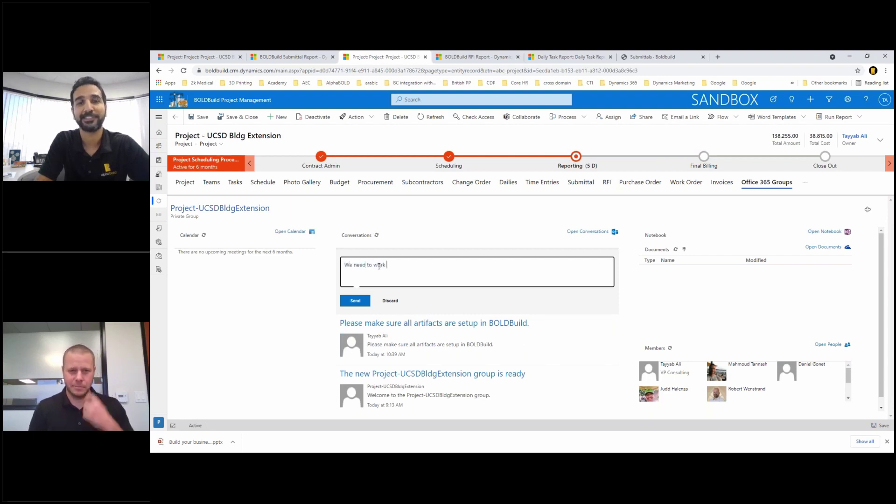
text(harder)
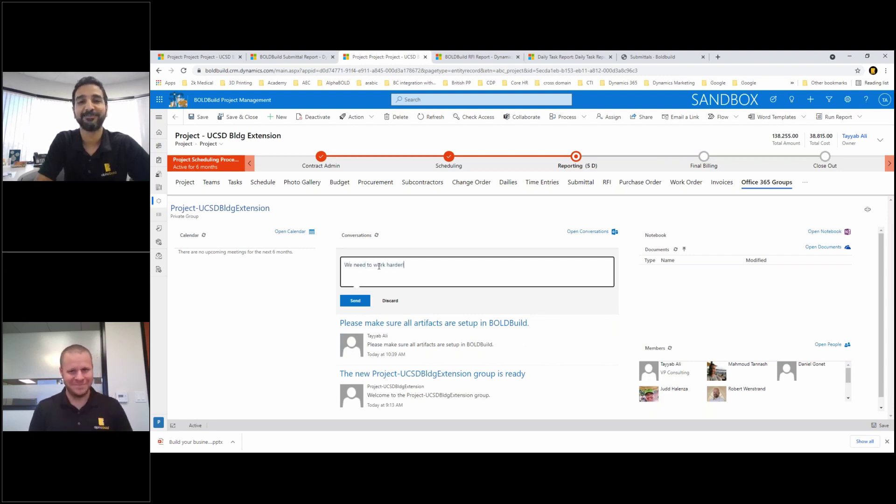
click(355, 301)
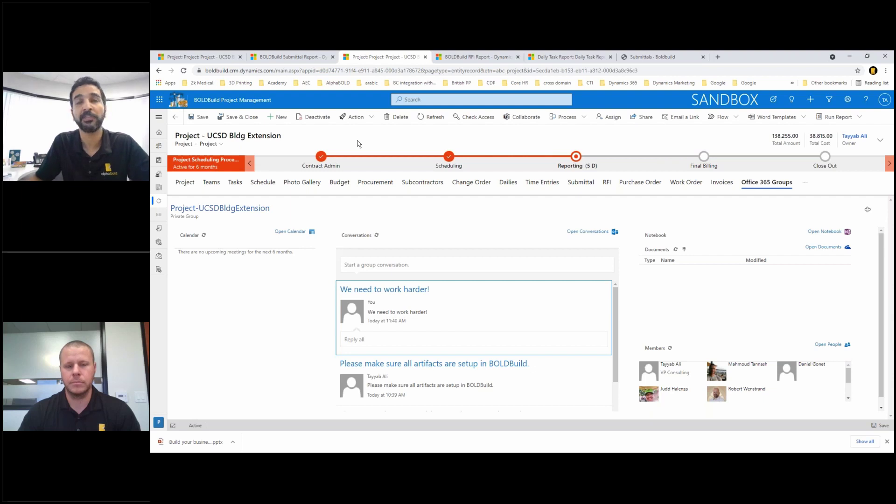
Return to the project overview and switch to the presentation's Collaboration (Demo) slide.
click(184, 182)
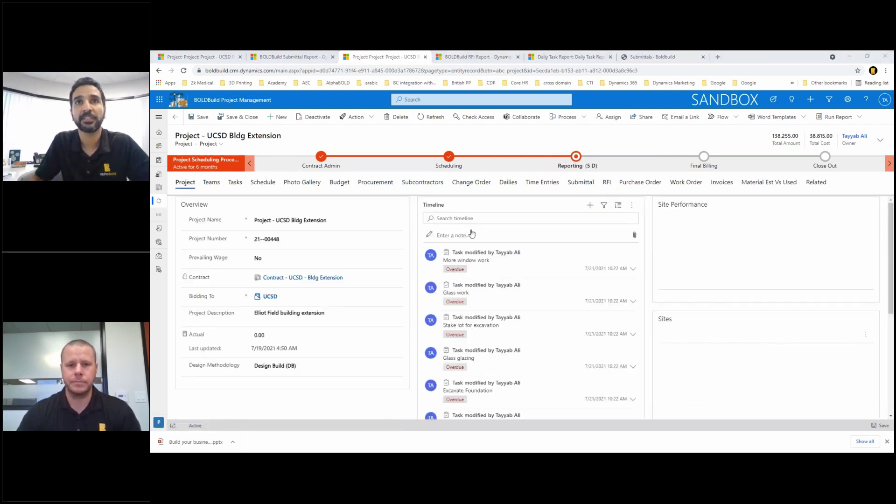
key(alt+Tab)
click(562, 248)
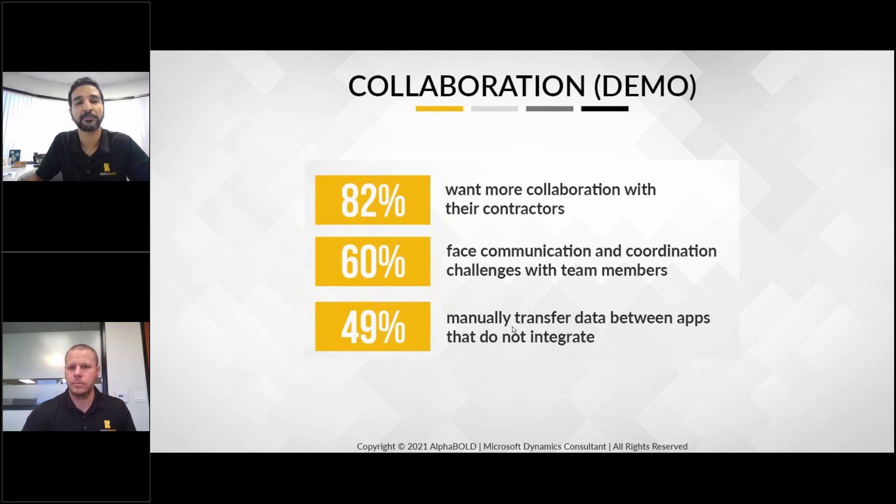
Switch to the Boldbuild Portal's Submittals page in the browser and open the glass fire rating submittal for editing.
key(alt+Tab)
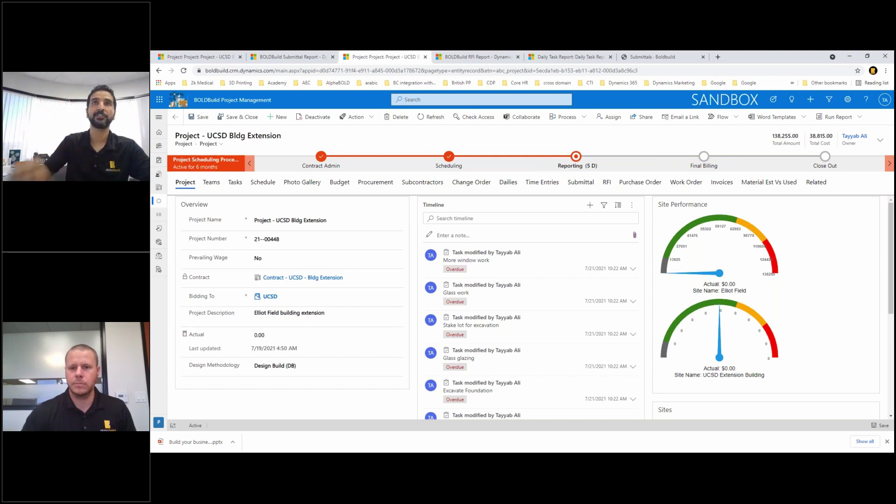
click(654, 56)
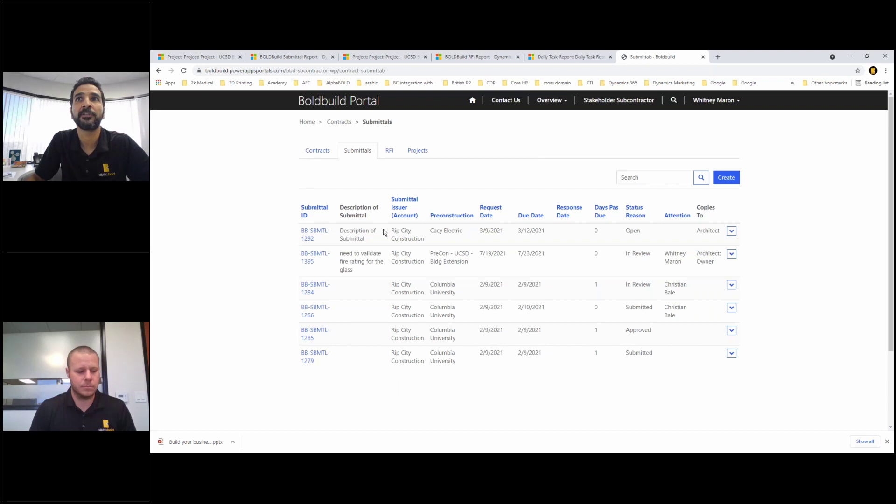
click(731, 254)
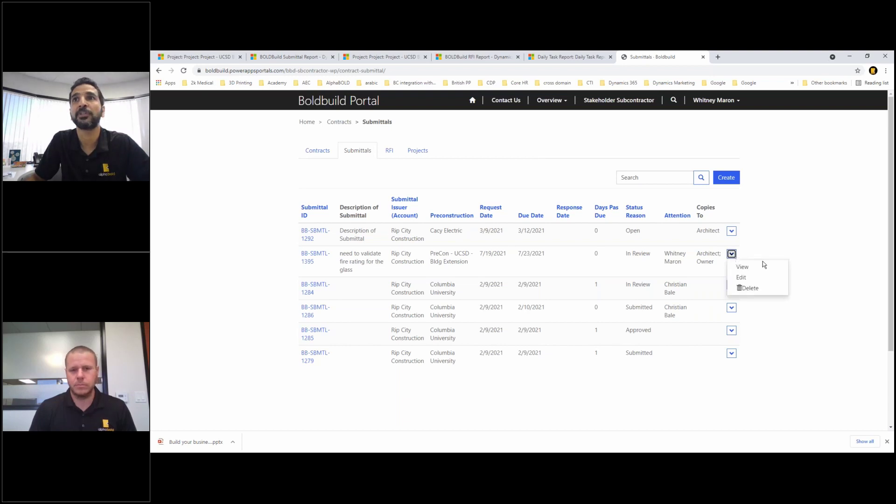
click(745, 279)
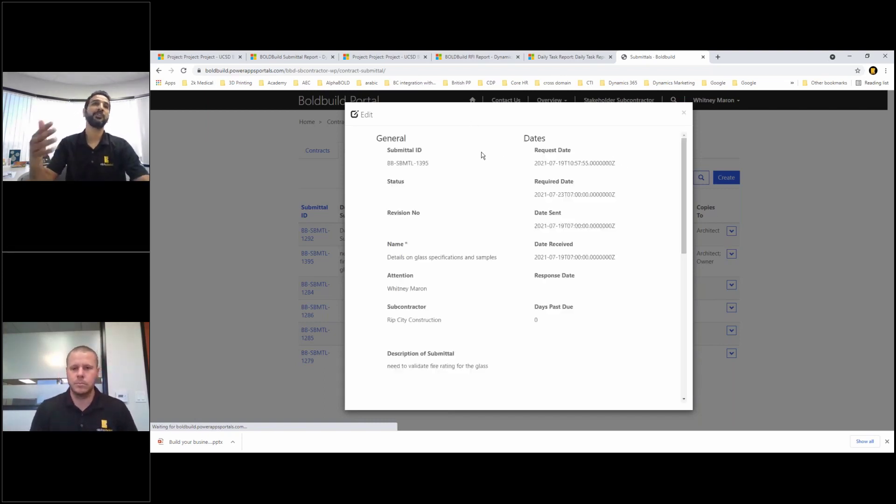
Examine the submittal's Party Responsible section and its attached documents.
scroll(676, 208, down, 9)
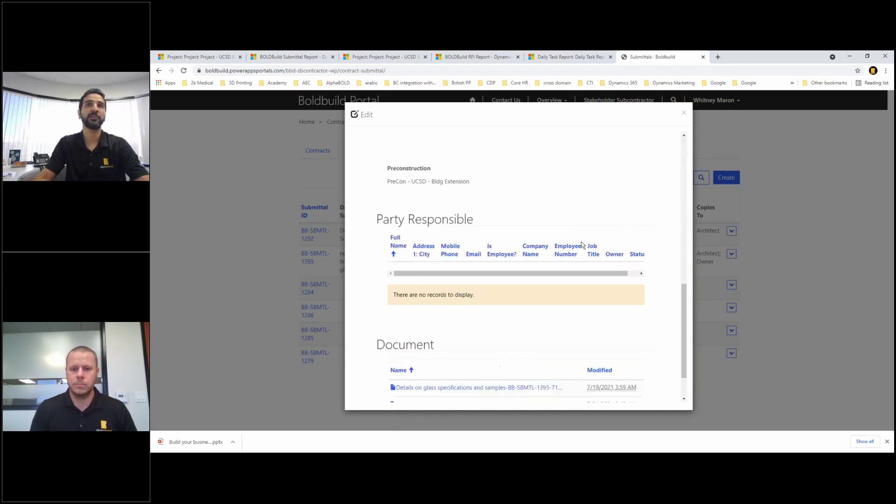
scroll(552, 352, down, 1)
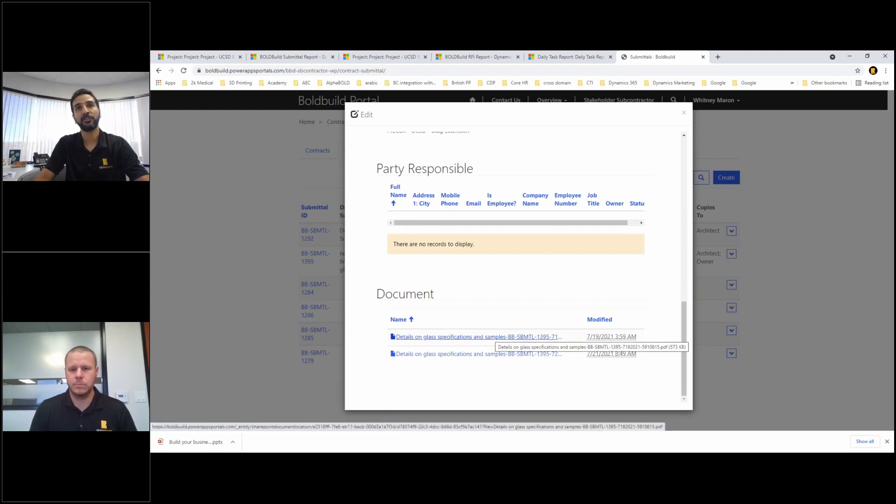
scroll(492, 338, up, 2)
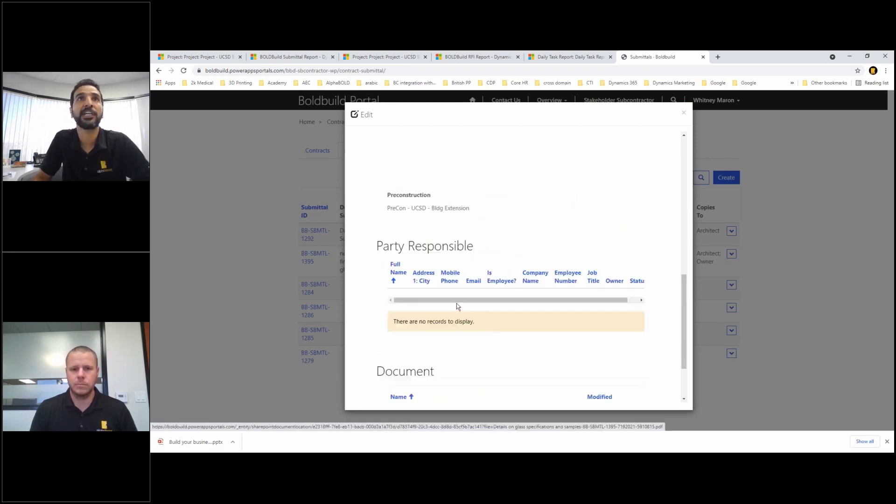